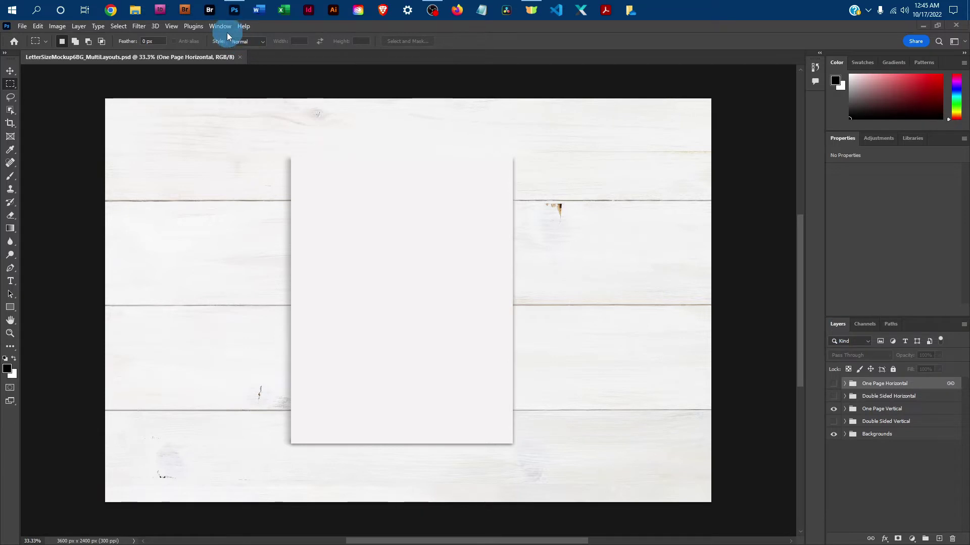
click(221, 28)
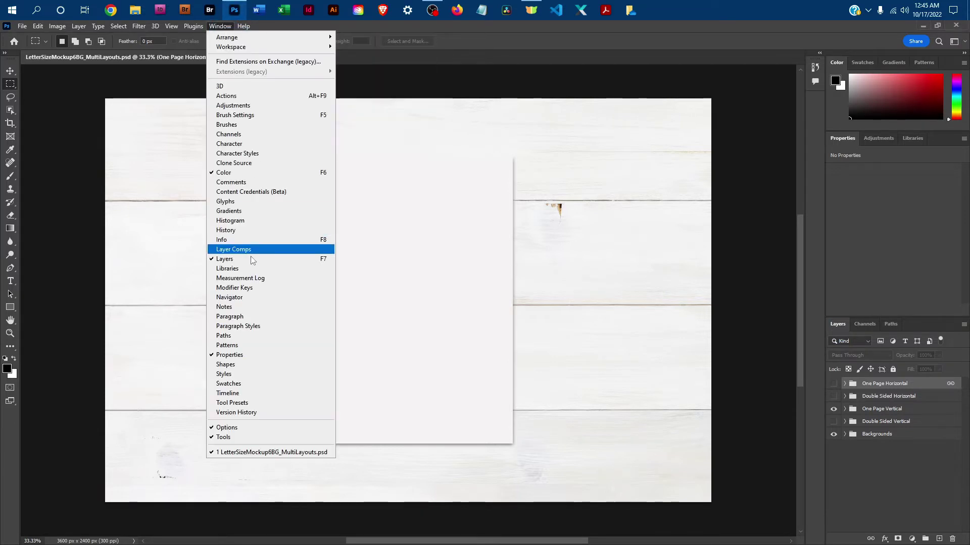
click(929, 468)
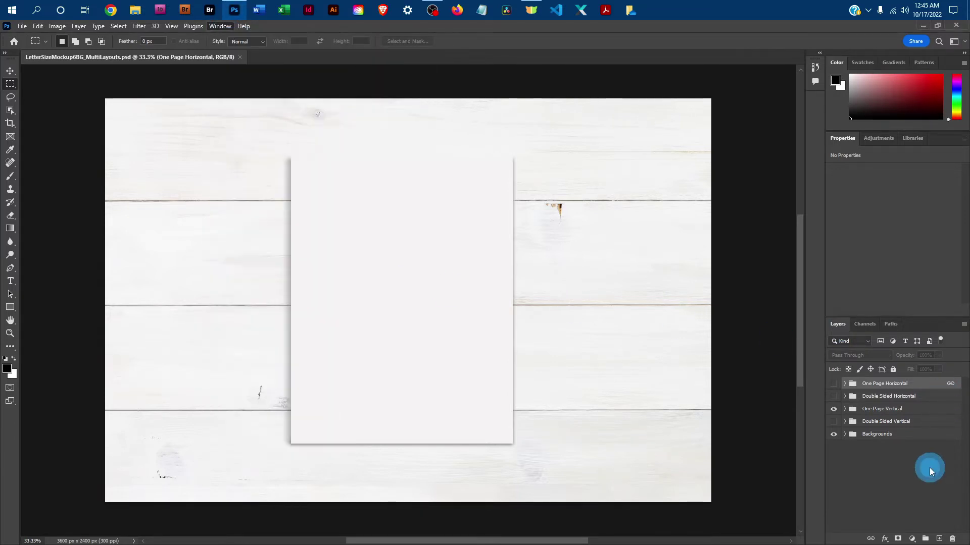
Open the Design - Paper smart object in the One Page Vertical group for editing
click(845, 409)
click(854, 425)
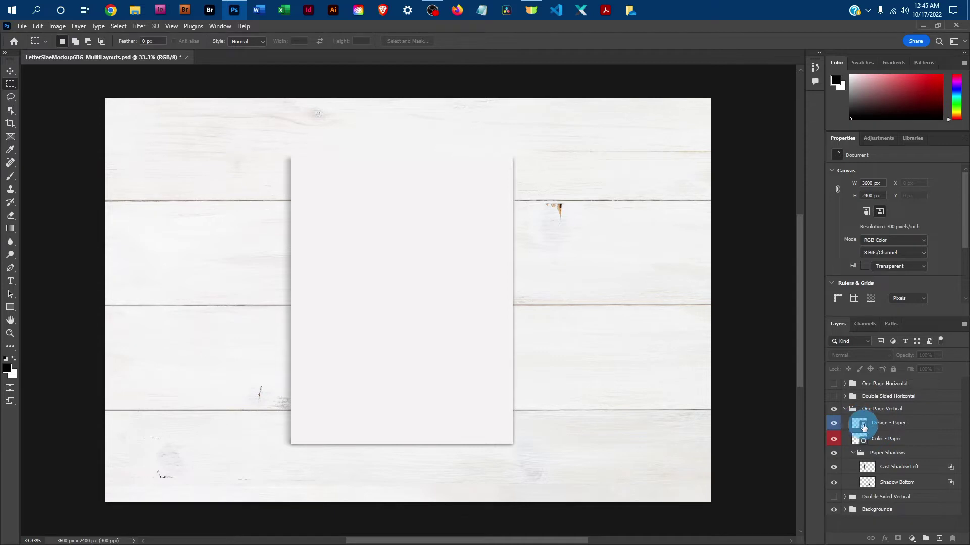
double_click(858, 426)
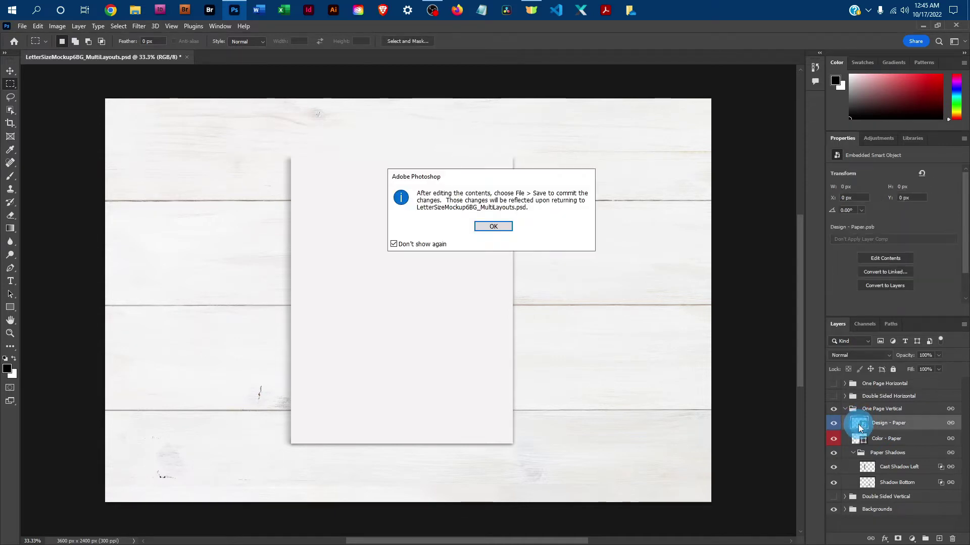
click(497, 229)
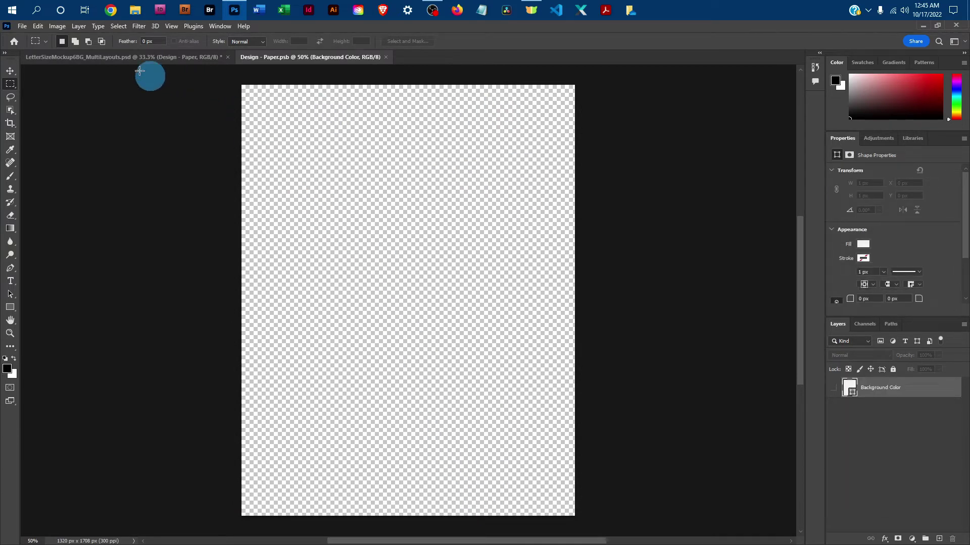
Open the artwork file thank-you-3816270_lettersize from the 1_Art folder
click(23, 26)
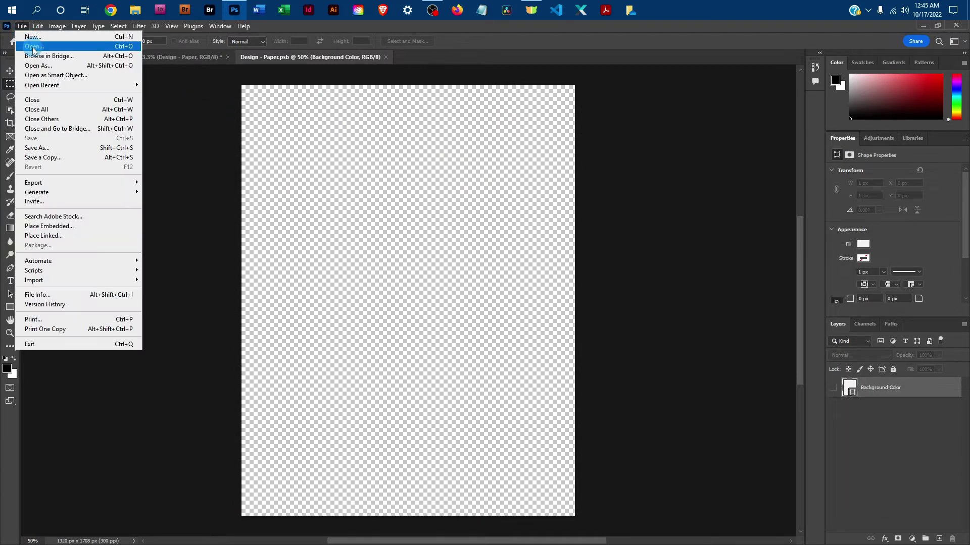
click(33, 46)
scroll(211, 243, up, 3)
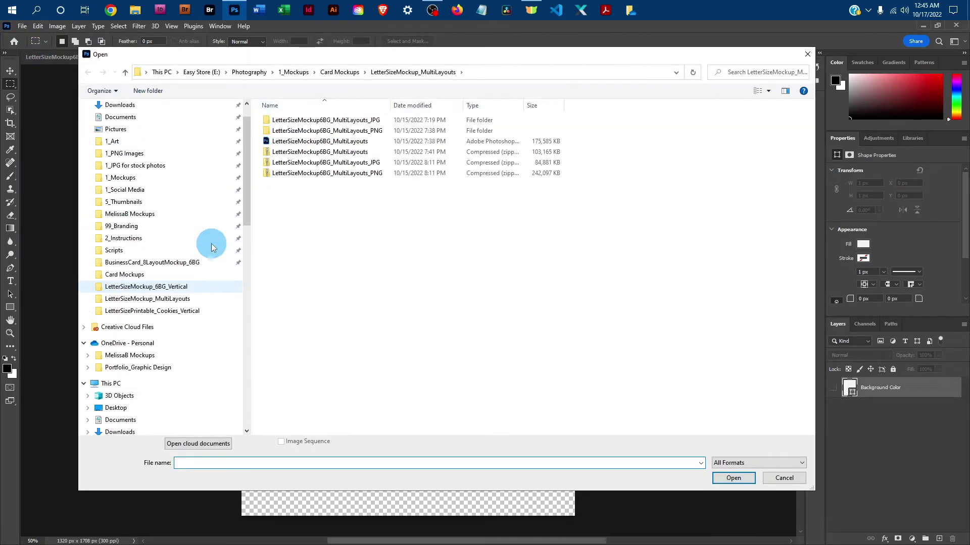
click(127, 175)
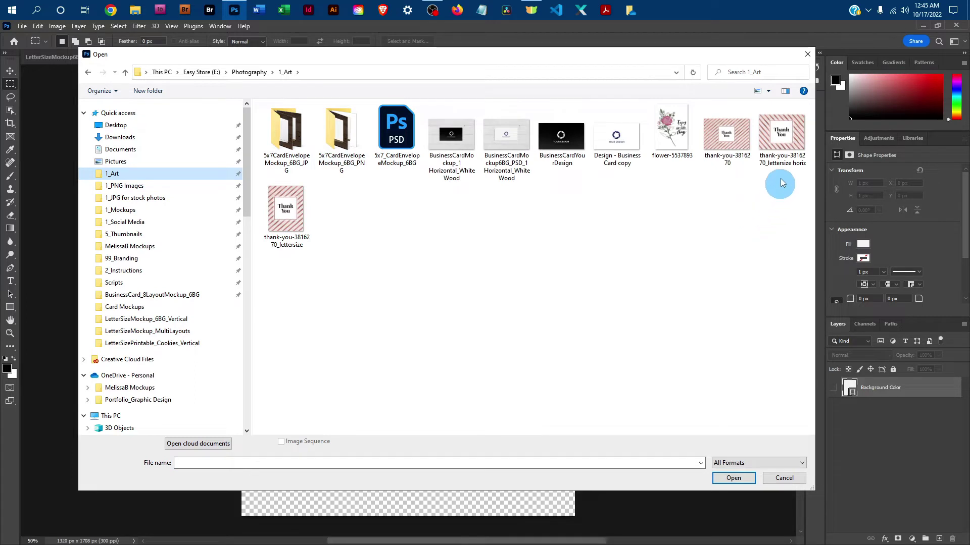
click(296, 211)
click(733, 476)
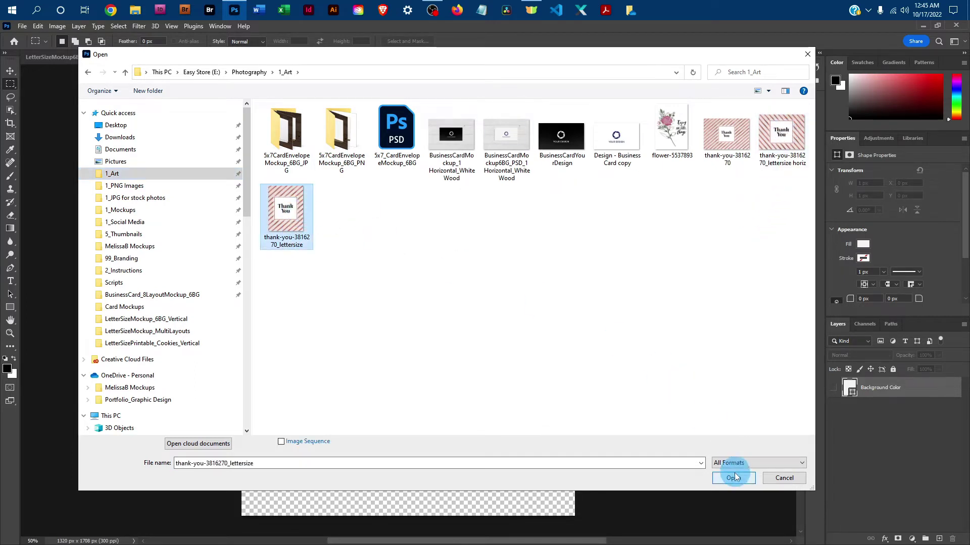
click(589, 432)
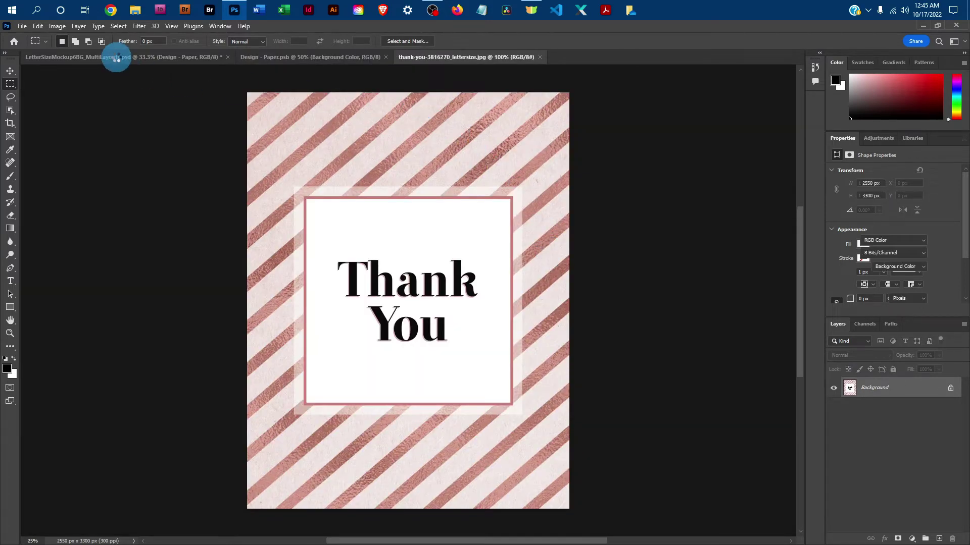
Select the entire thank-you artwork and copy it
click(117, 28)
click(120, 40)
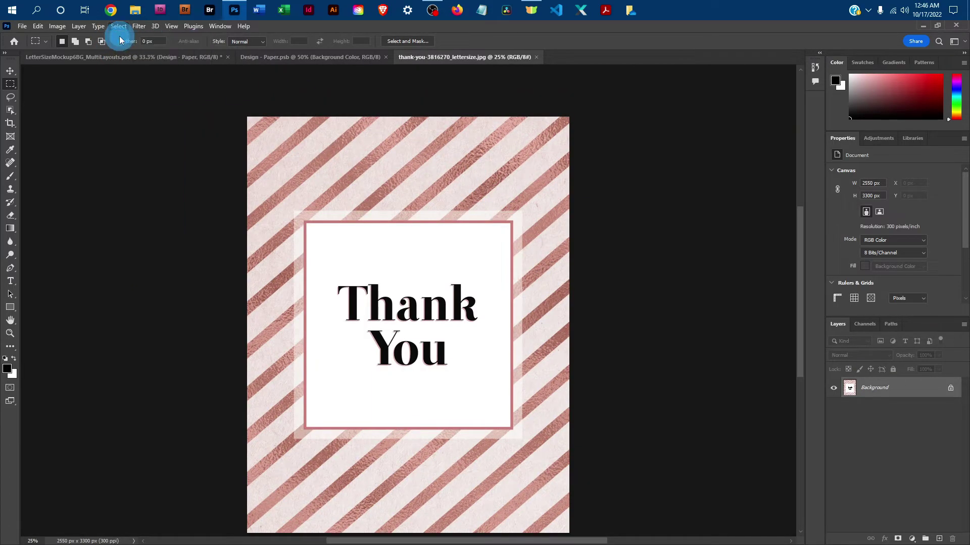
click(38, 27)
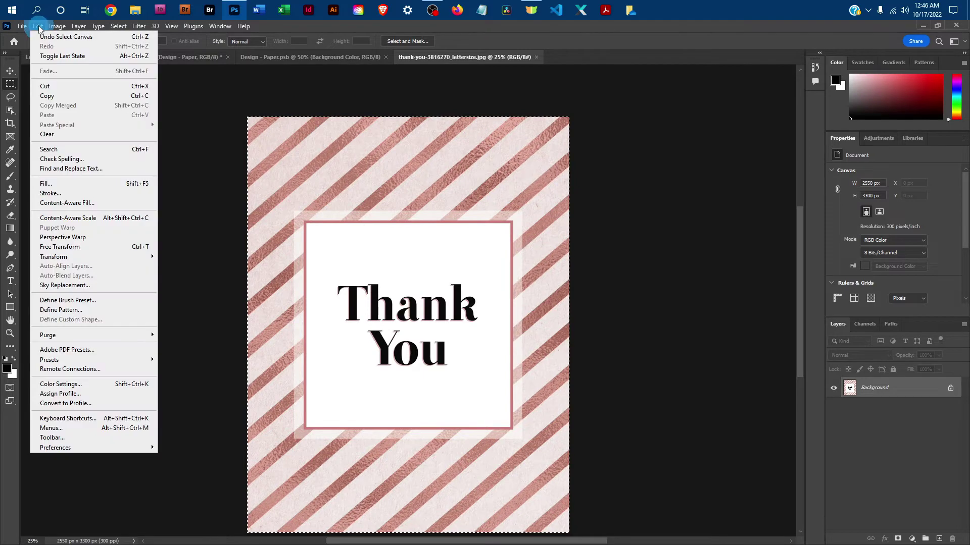
click(55, 96)
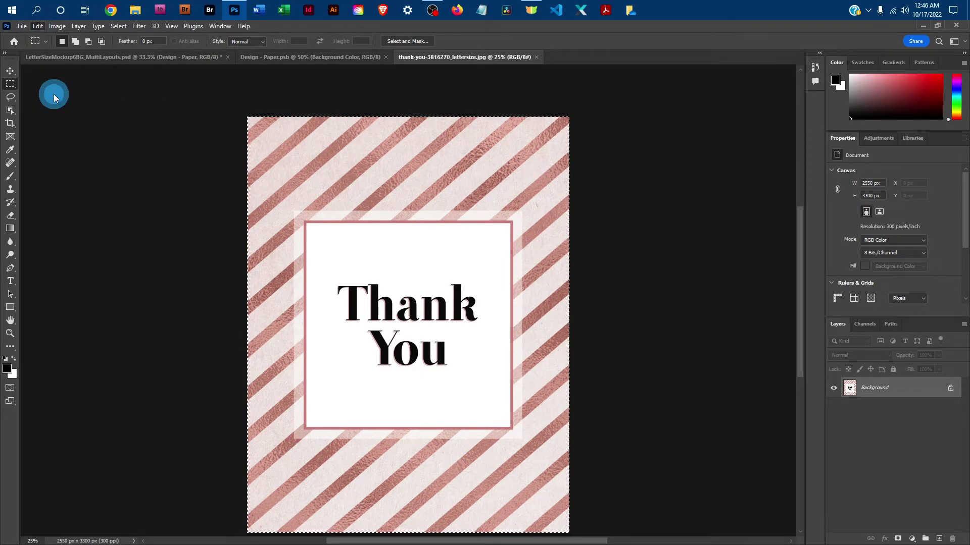
Paste the copied artwork into the Design - Paper.psb document
click(331, 61)
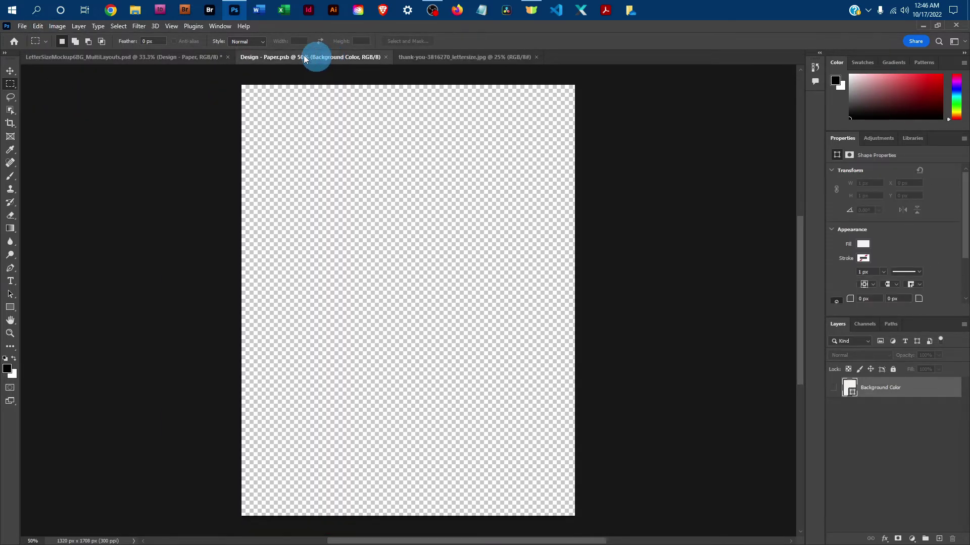
click(38, 27)
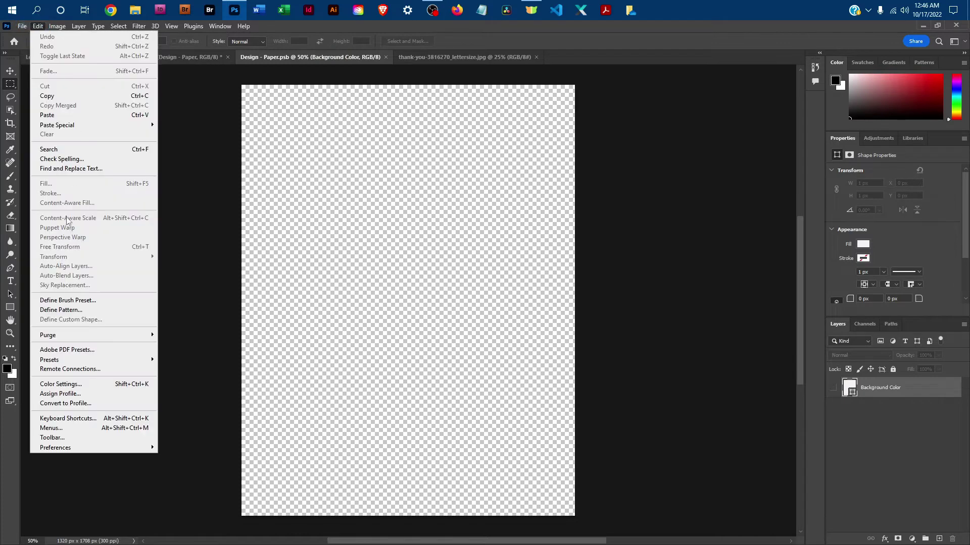
click(56, 115)
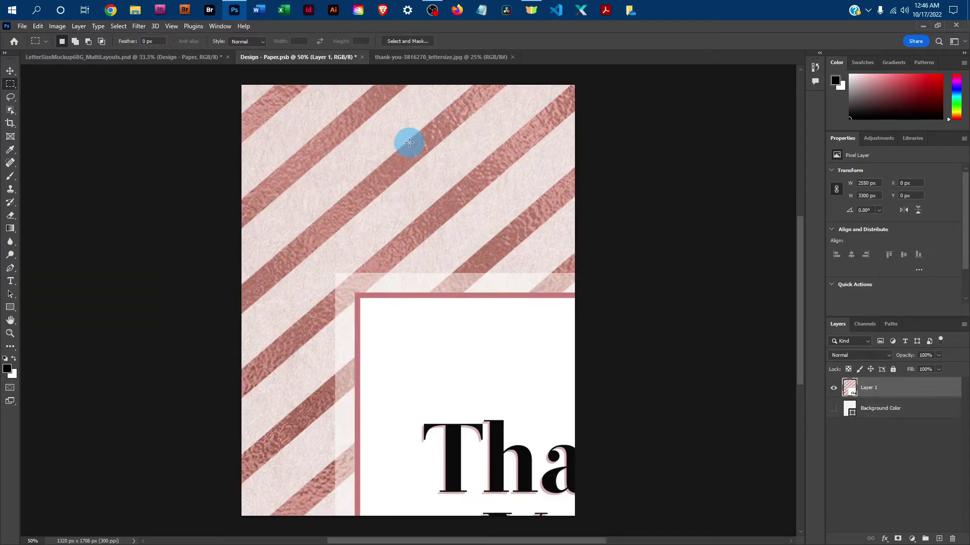
Scale the pasted artwork proportionally to about 52% with Free Transform so it fills the canvas, and apply the transform
key(ctrl+minus)
key(ctrl+minus)
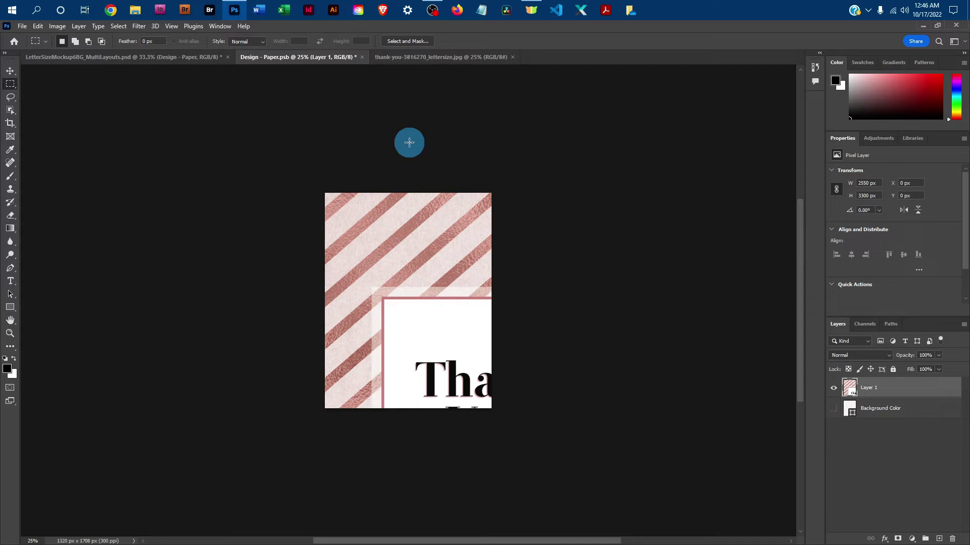
click(38, 27)
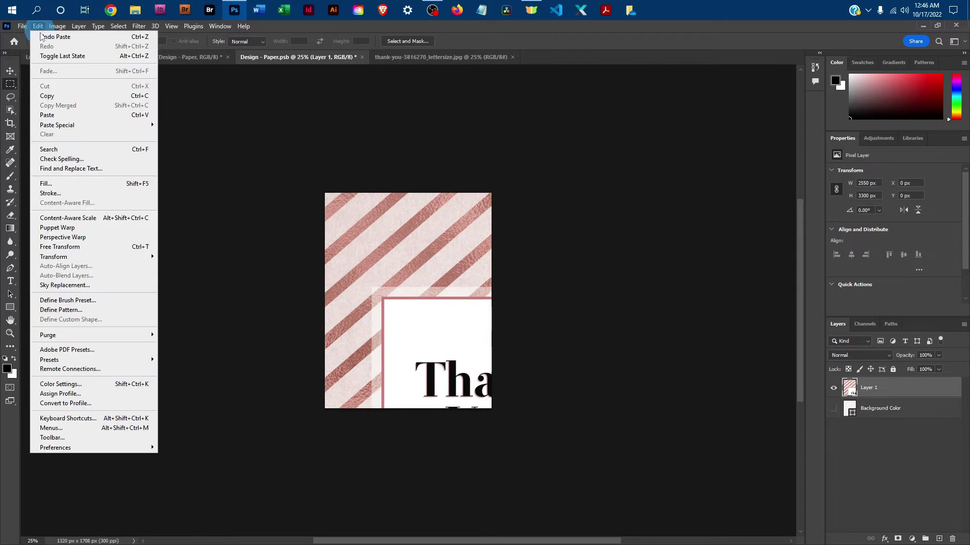
click(82, 247)
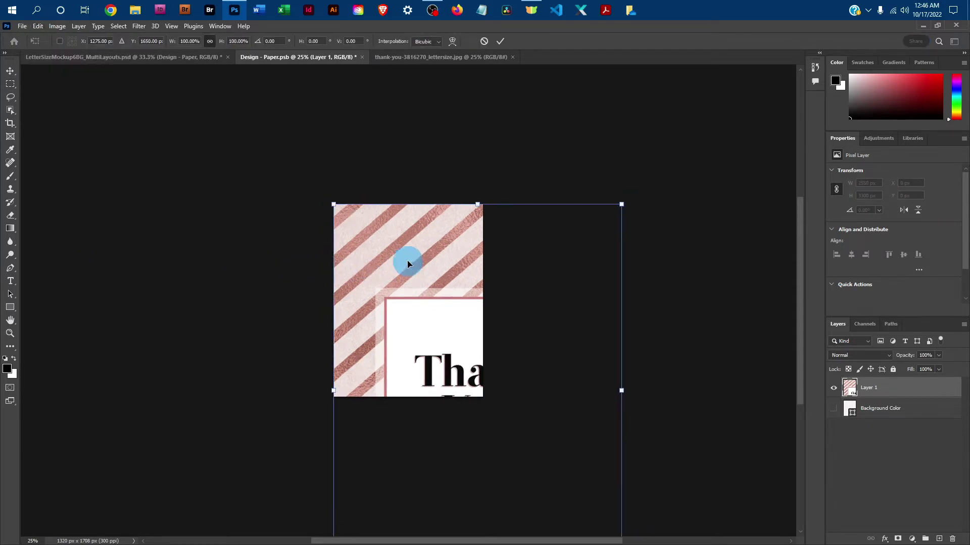
key(ctrl+minus)
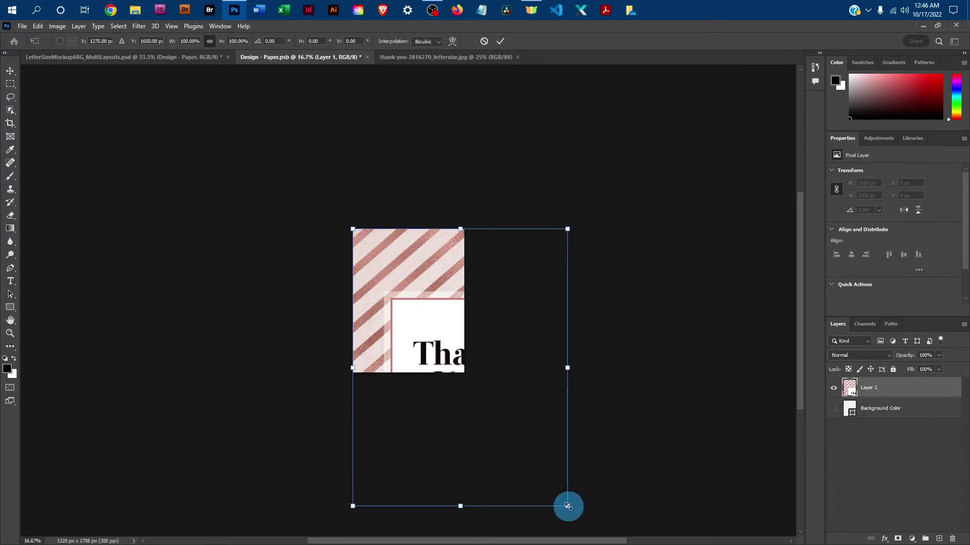
drag(568, 507, 460, 378)
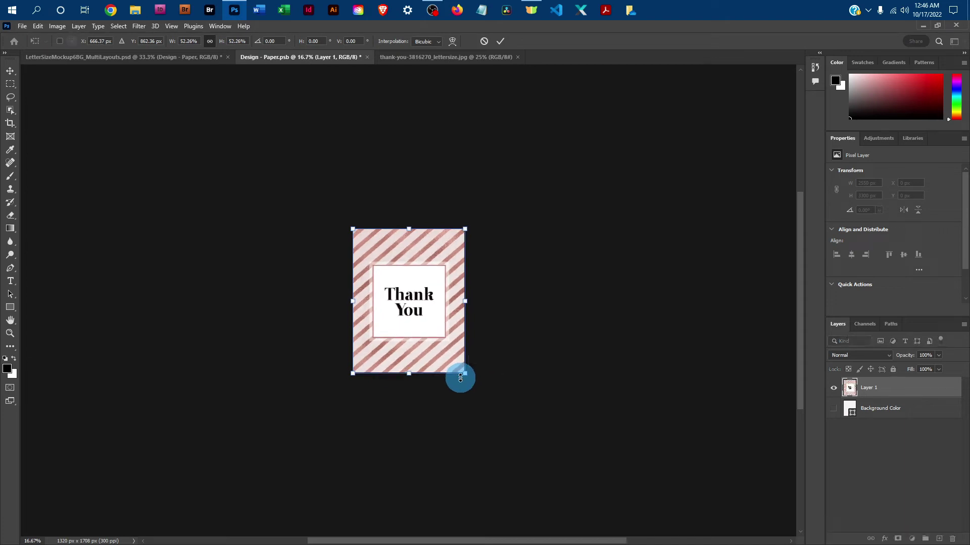
click(40, 29)
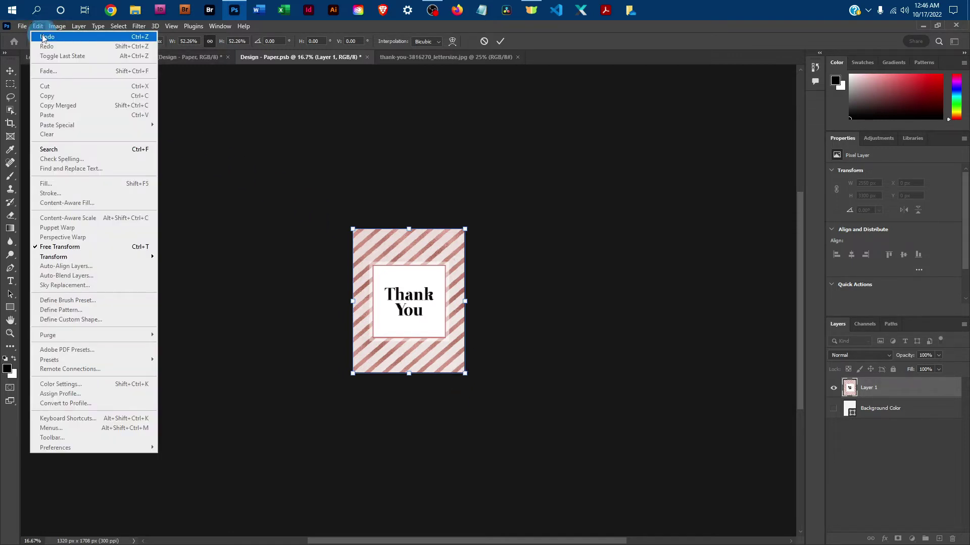
click(558, 27)
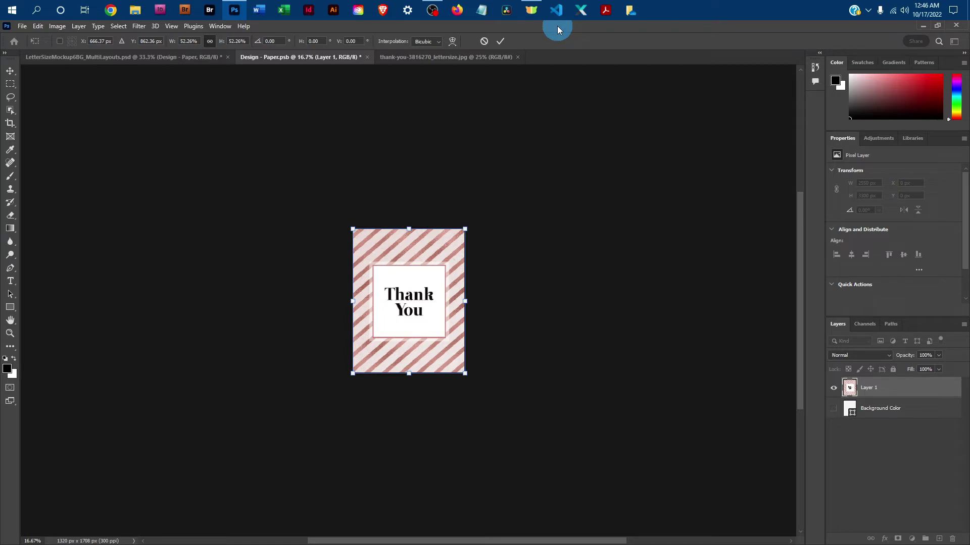
click(9, 73)
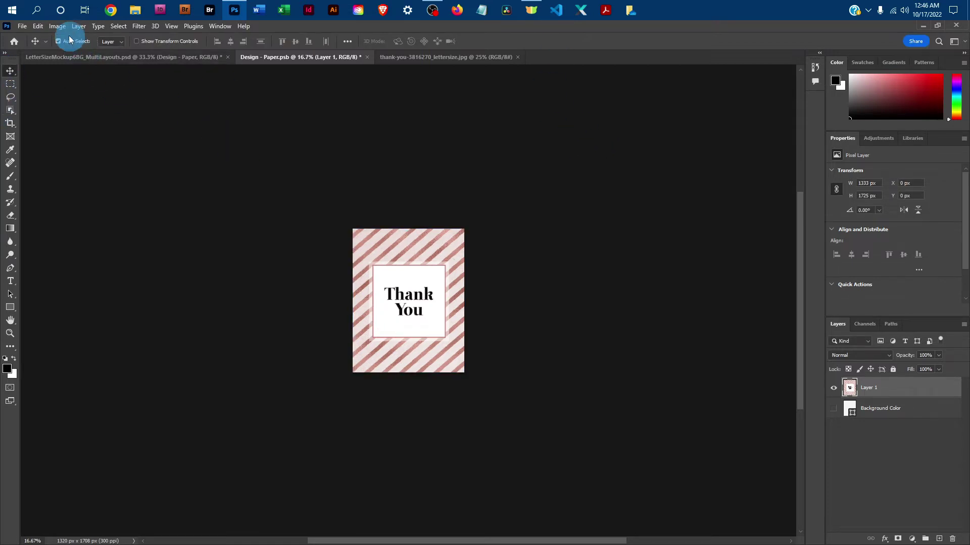
Save Design - Paper.psb, then close it and the thank-you artwork file to return to the mockup
click(22, 25)
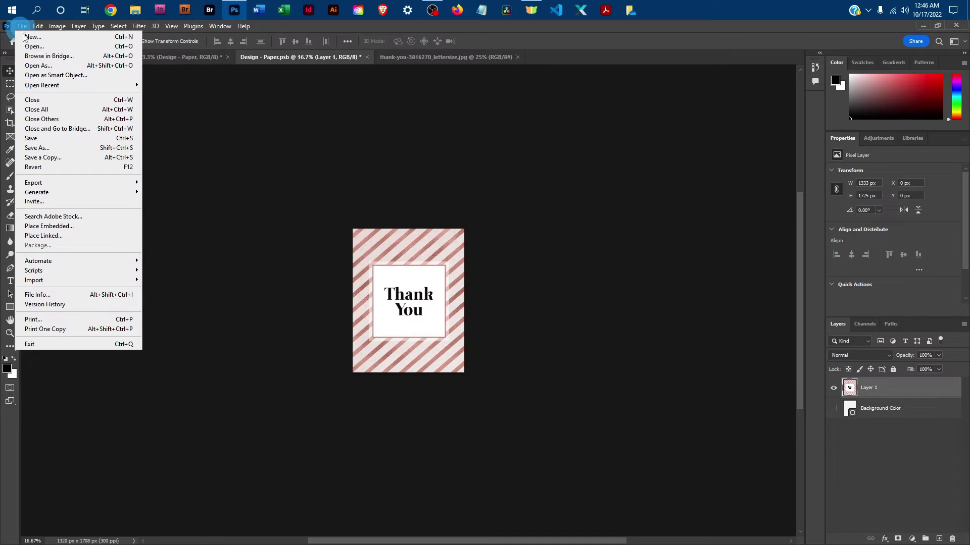
click(51, 141)
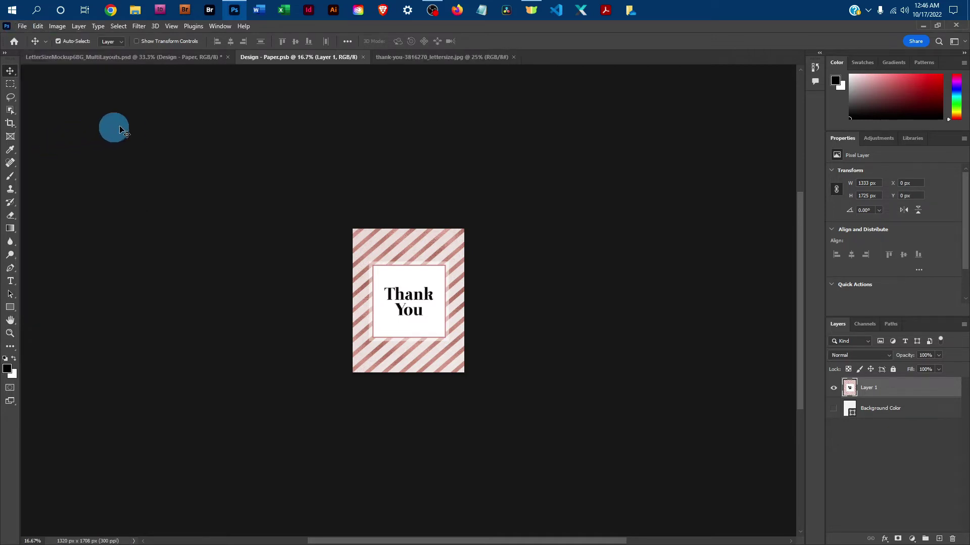
click(364, 57)
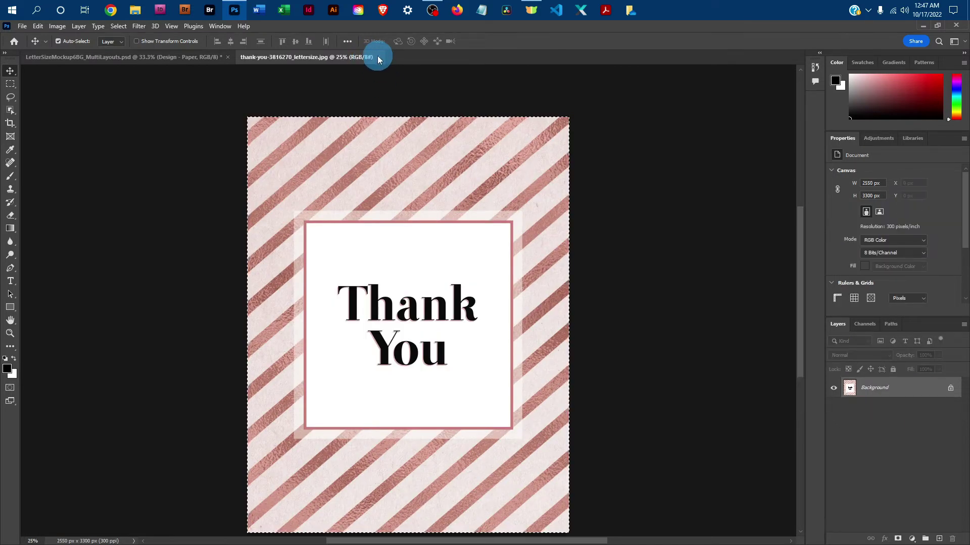
key(ctrl+w)
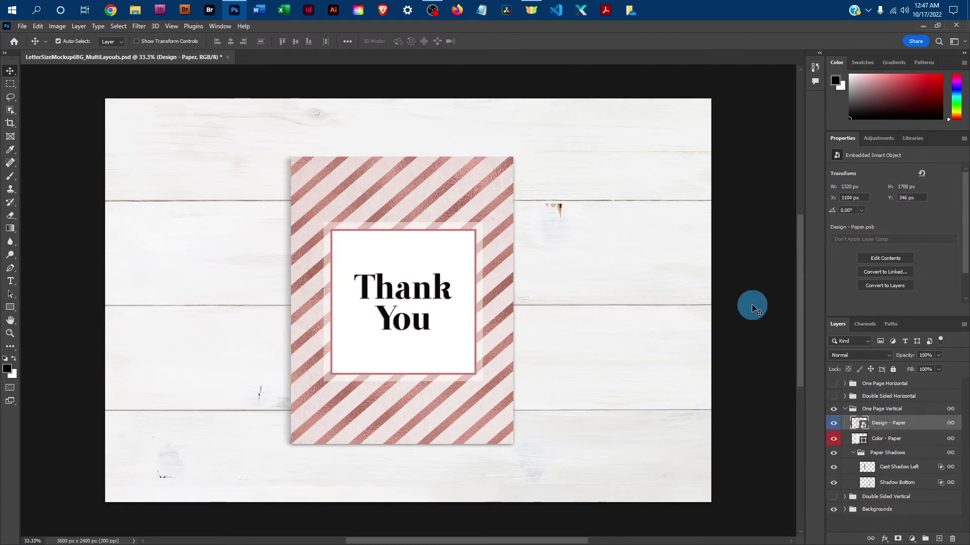
Hide the Design - Paper layer and set the Color - Paper layer's fill to blue #5592c6
click(834, 424)
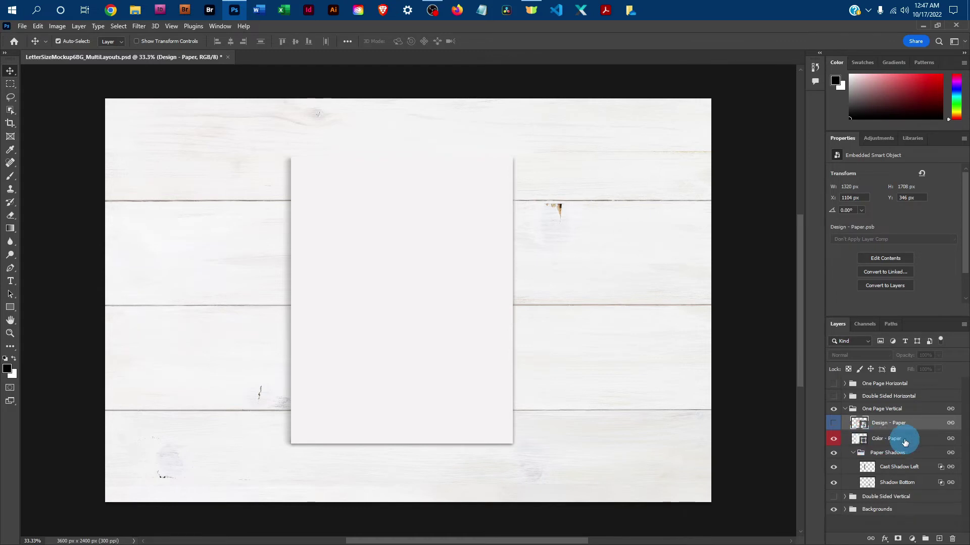
click(861, 440)
double_click(861, 439)
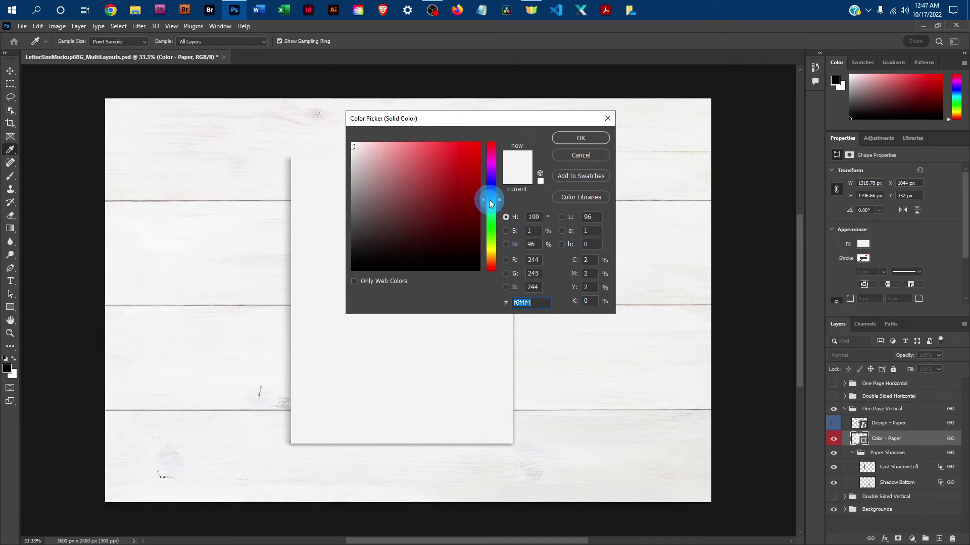
drag(490, 202, 490, 195)
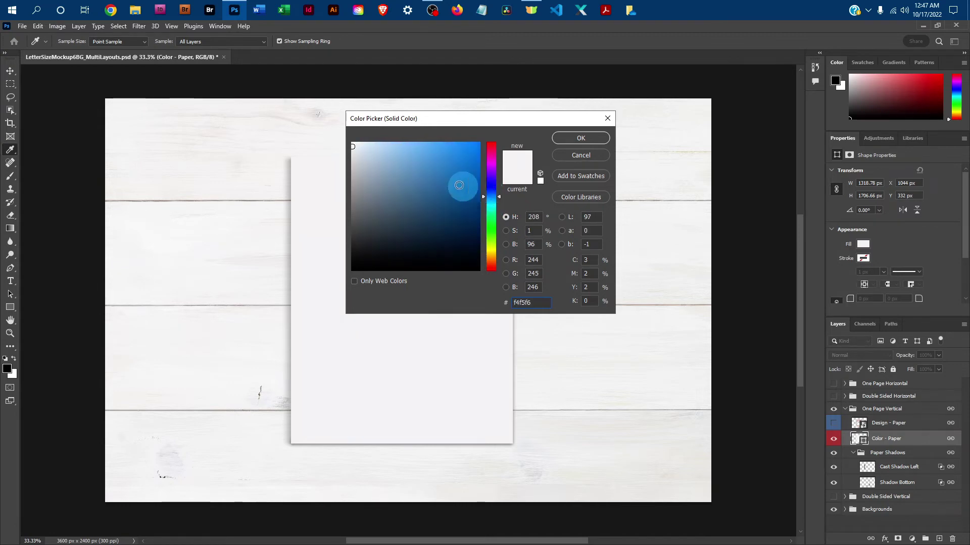
mouse_move(410, 173)
mouse_down()
mouse_move(435, 188)
mouse_move(425, 171)
mouse_up()
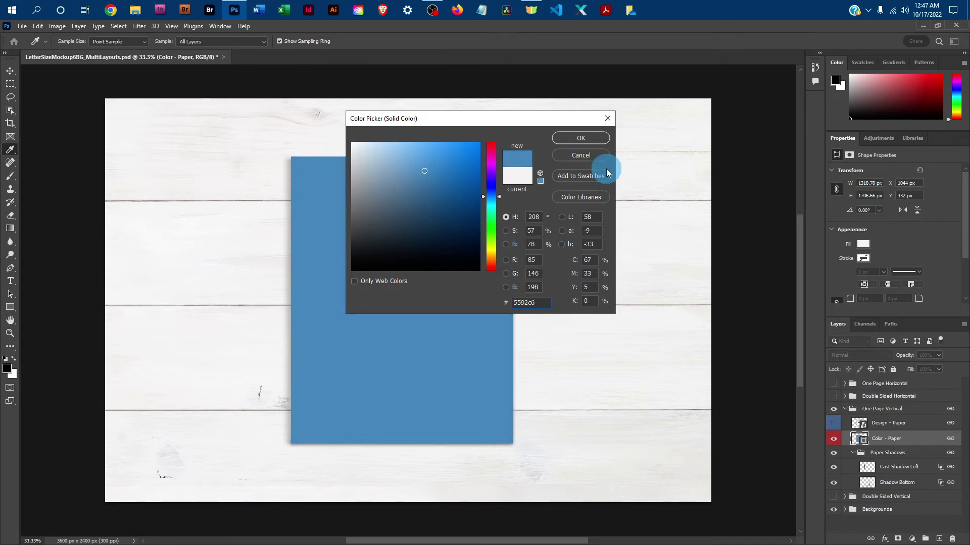
click(580, 137)
click(590, 141)
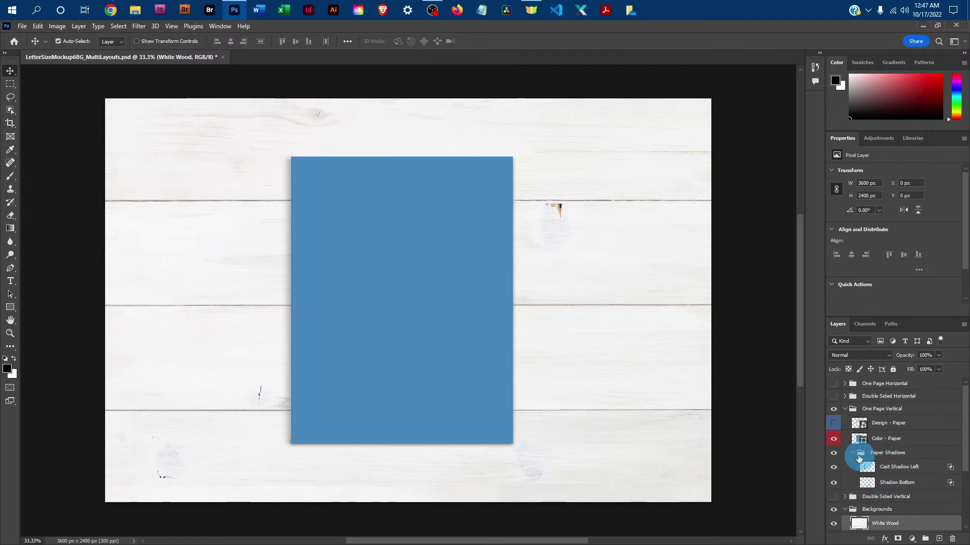
click(853, 454)
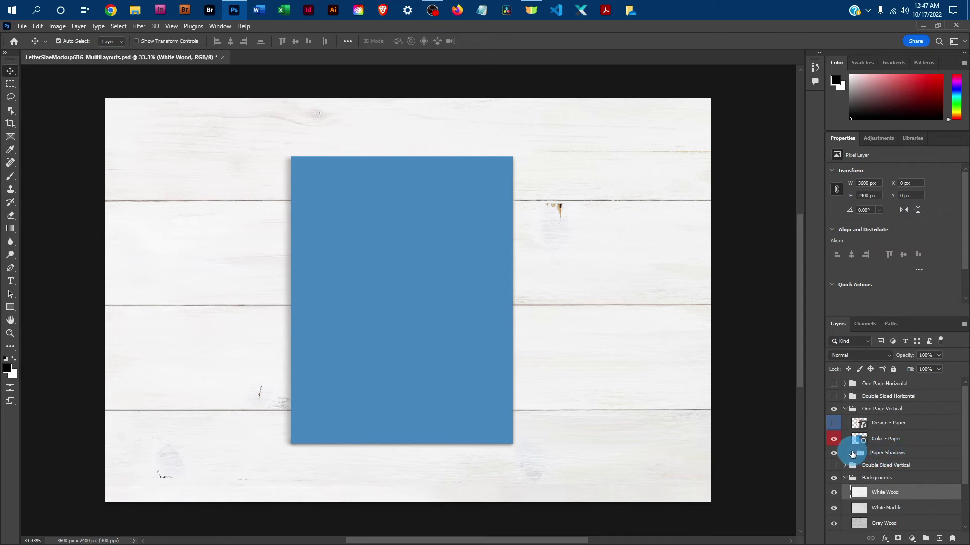
click(853, 454)
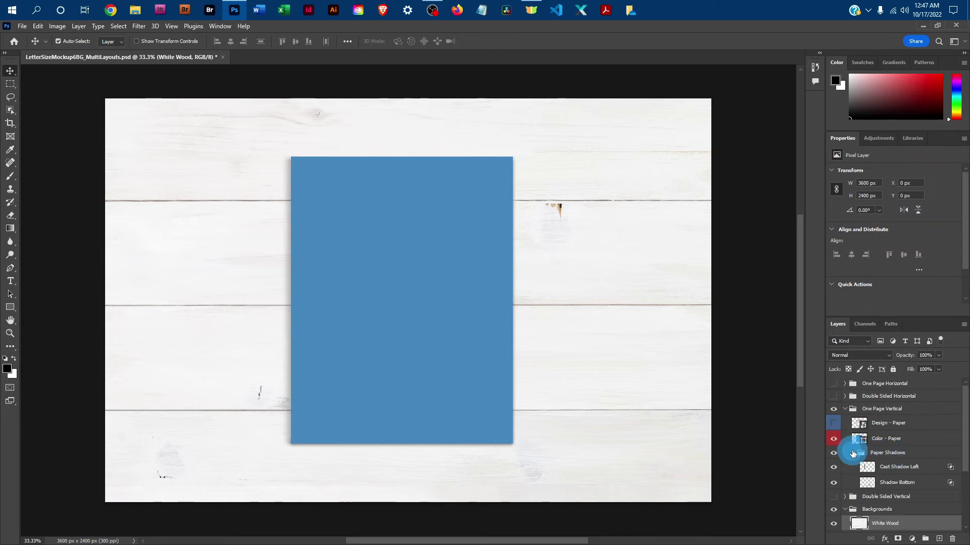
Lower the opacity of the Cast Shadow Left layer in the Paper Shadows group to 42%
click(896, 468)
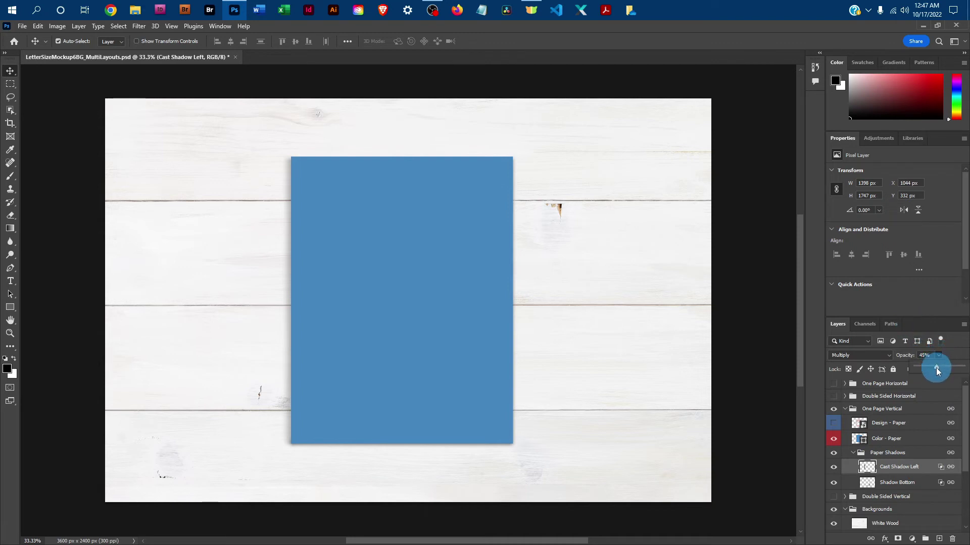
mouse_move(943, 368)
mouse_down()
mouse_move(965, 368)
mouse_move(935, 368)
mouse_up()
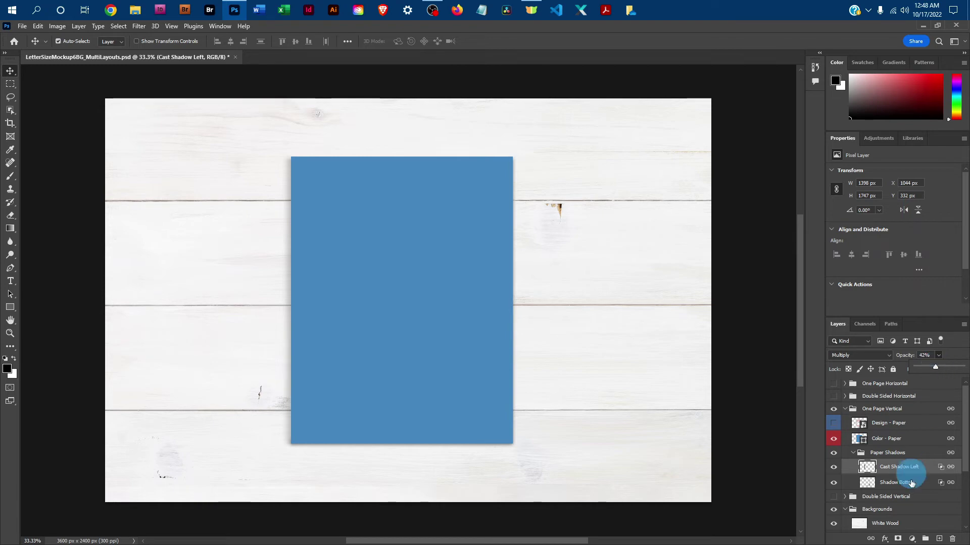
Show the Design - Paper layer again and hide the Color - Paper layer in the One Page Vertical group
scroll(885, 439, down, 3)
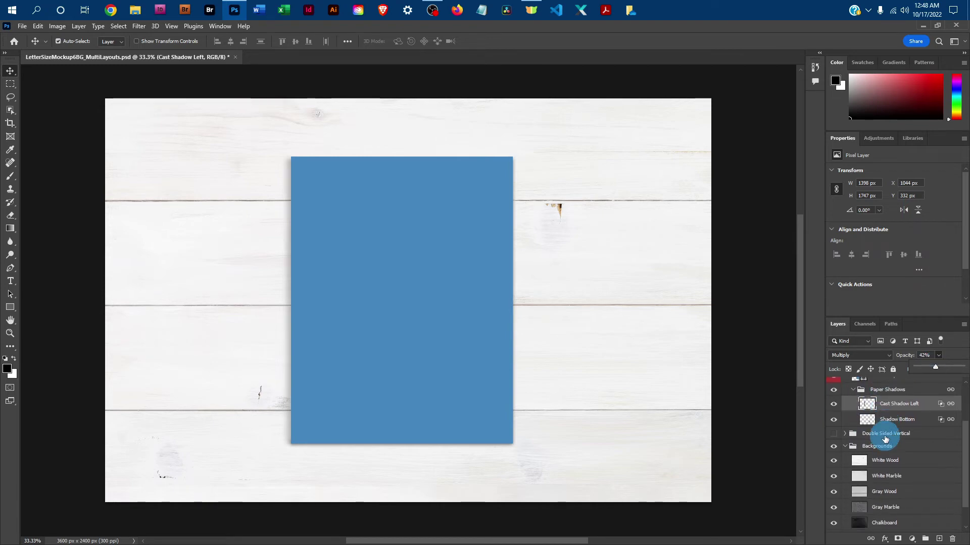
scroll(884, 439, up, 3)
click(833, 422)
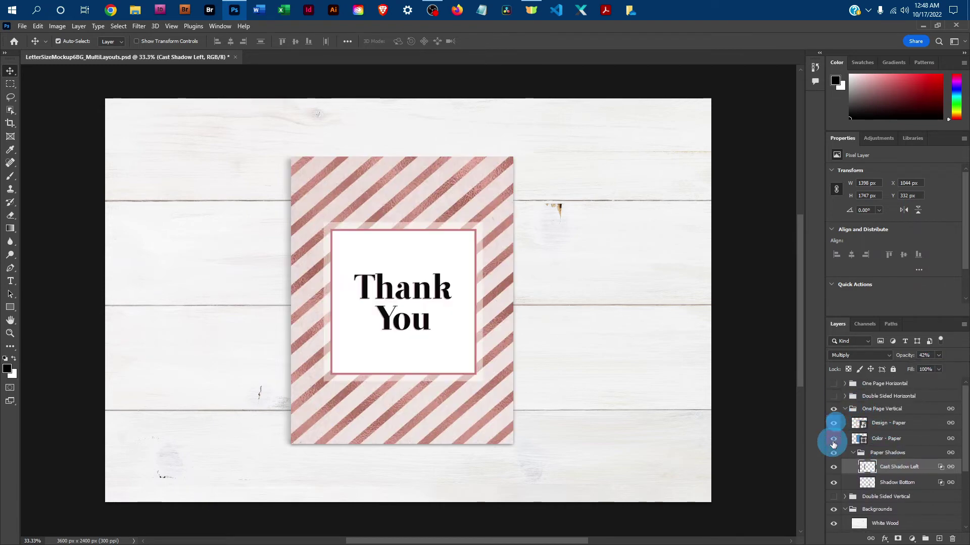
click(833, 441)
Preview the Gray Wood background by hiding White Wood and White Marble, restore both layers and collapse the Backgrounds group
scroll(854, 436, down, 4)
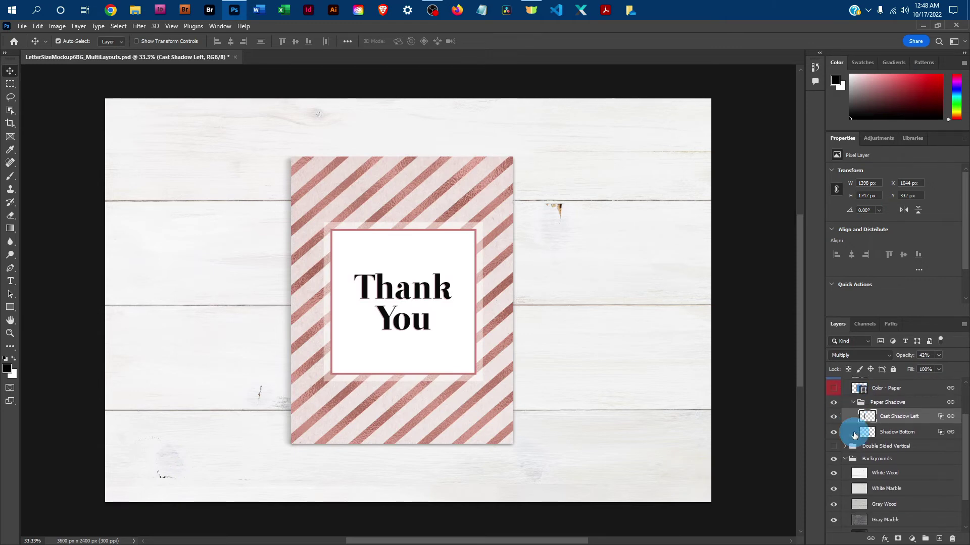
click(844, 417)
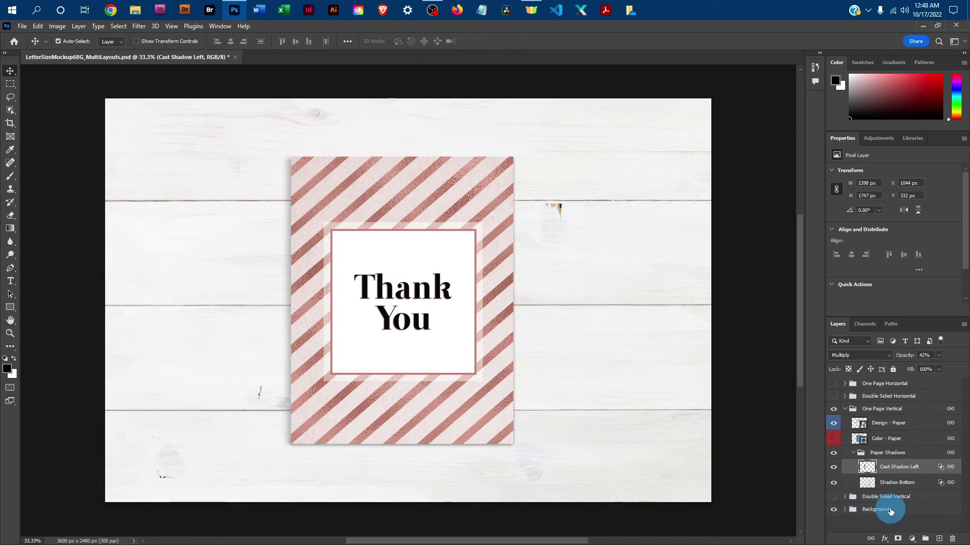
click(843, 509)
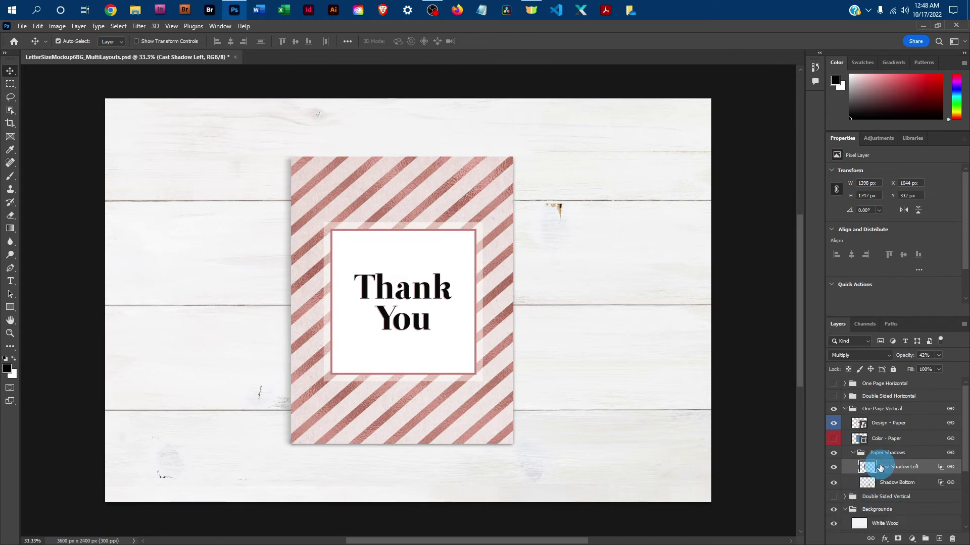
scroll(879, 469, down, 3)
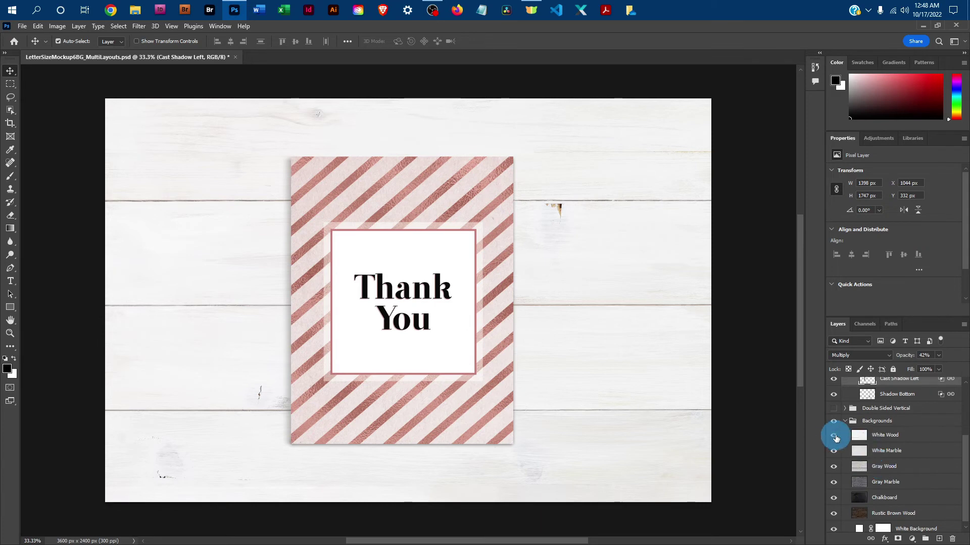
click(833, 437)
click(834, 450)
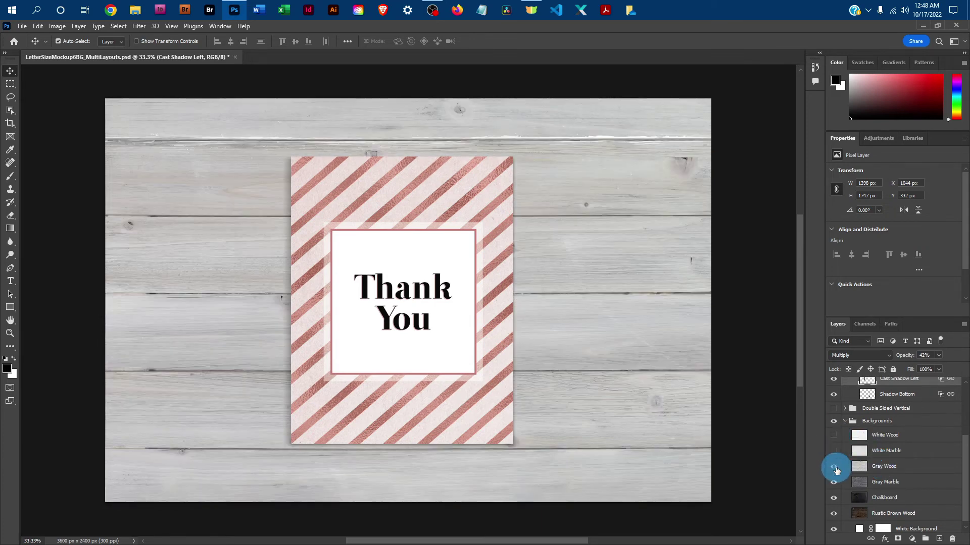
click(834, 450)
click(834, 435)
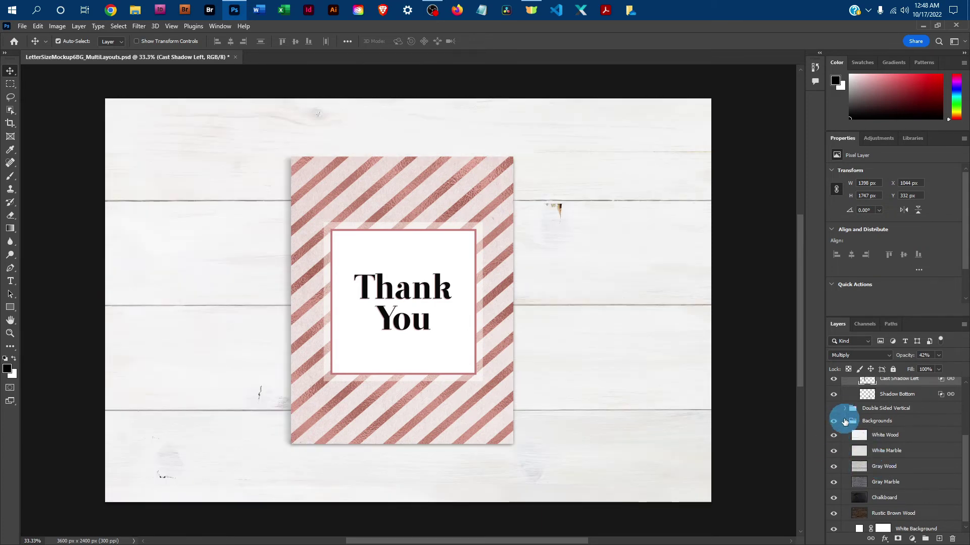
click(845, 421)
scroll(862, 431, up, 1)
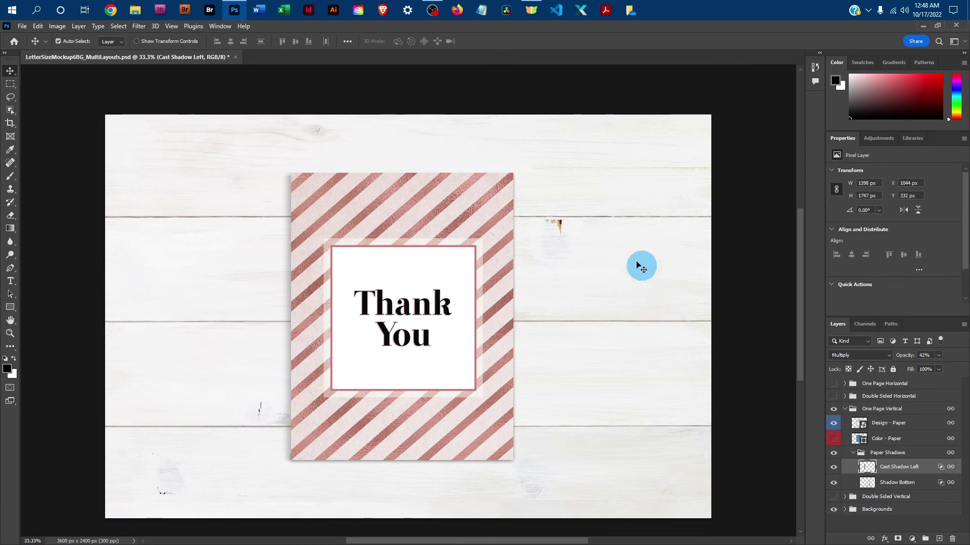
Save a copy of the mockup on the computer as a JPEG named LetterSizeMockup6BG_MultiLayouts copy, with Maximum quality 12
click(23, 27)
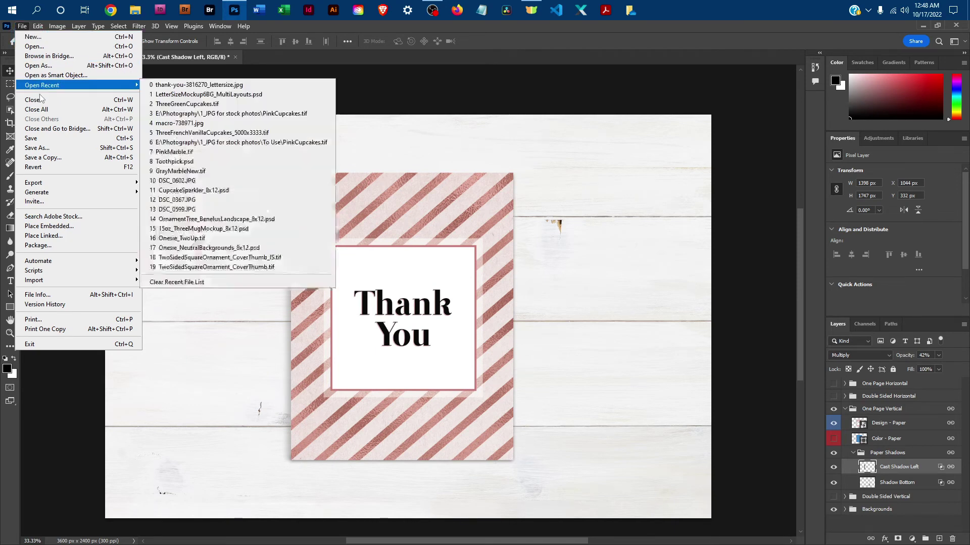
click(48, 157)
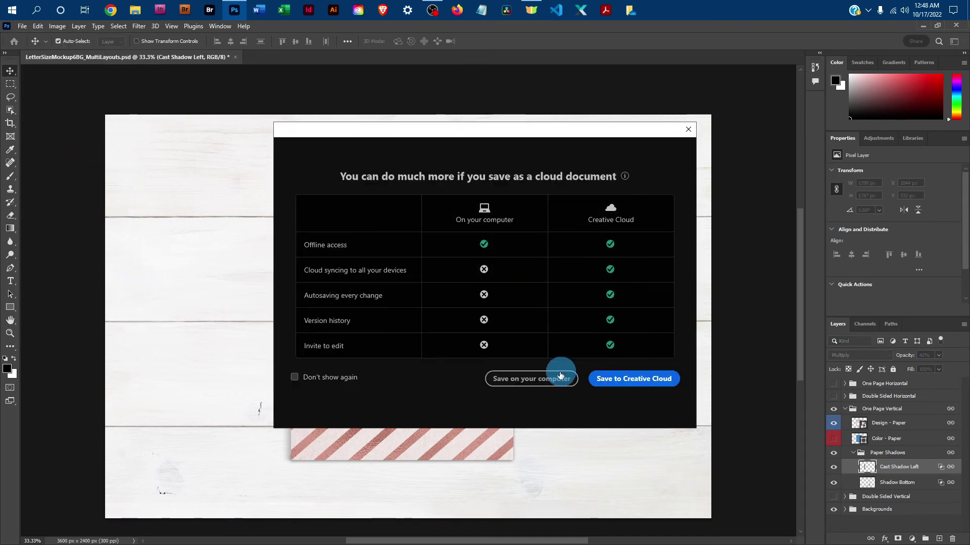
click(524, 378)
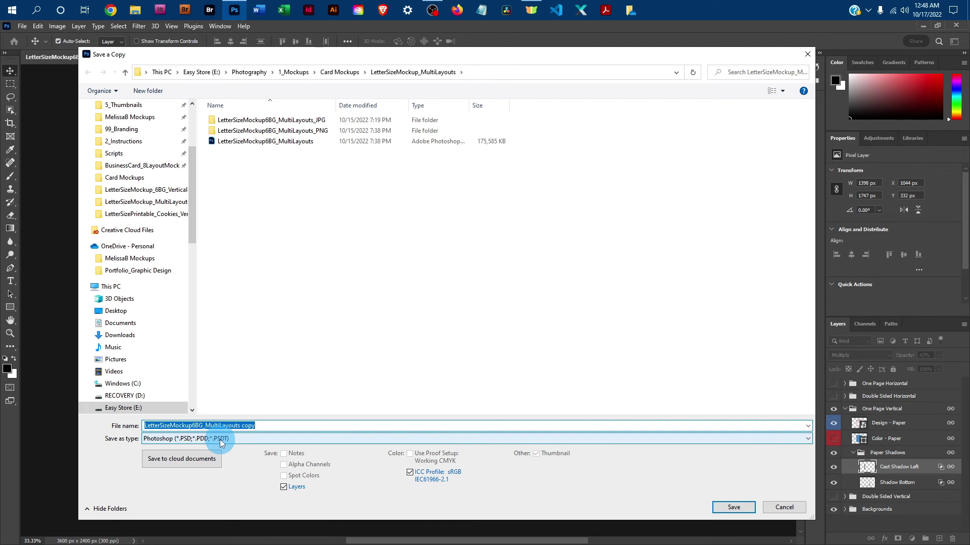
click(220, 439)
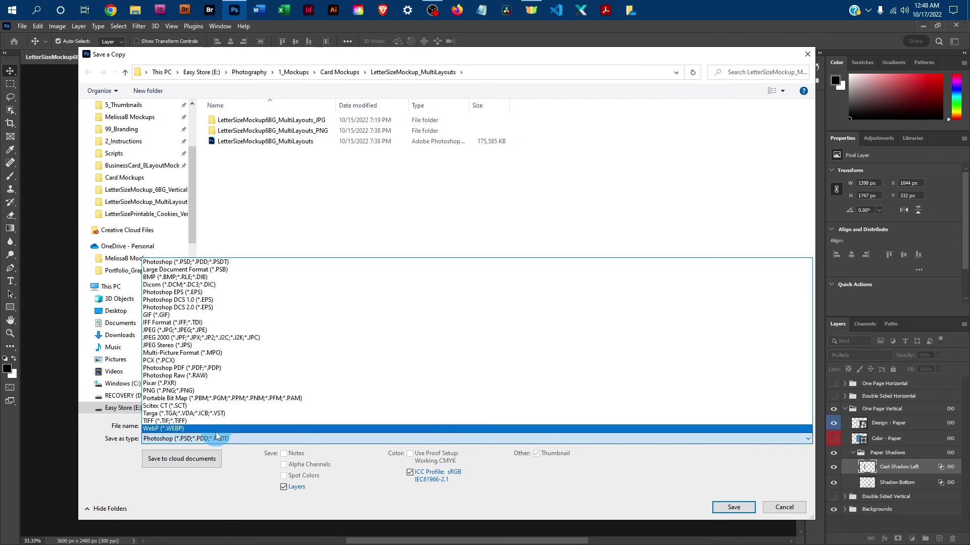
click(199, 330)
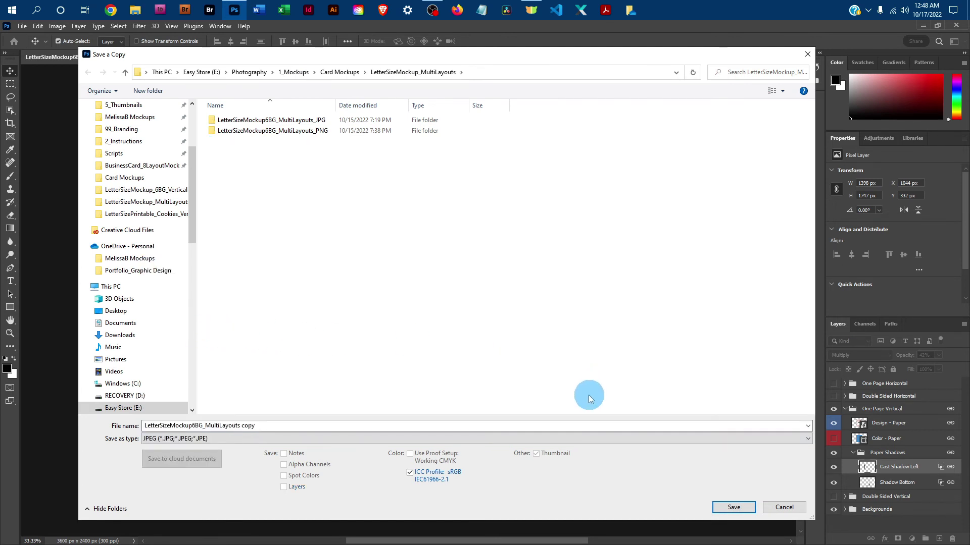
click(163, 426)
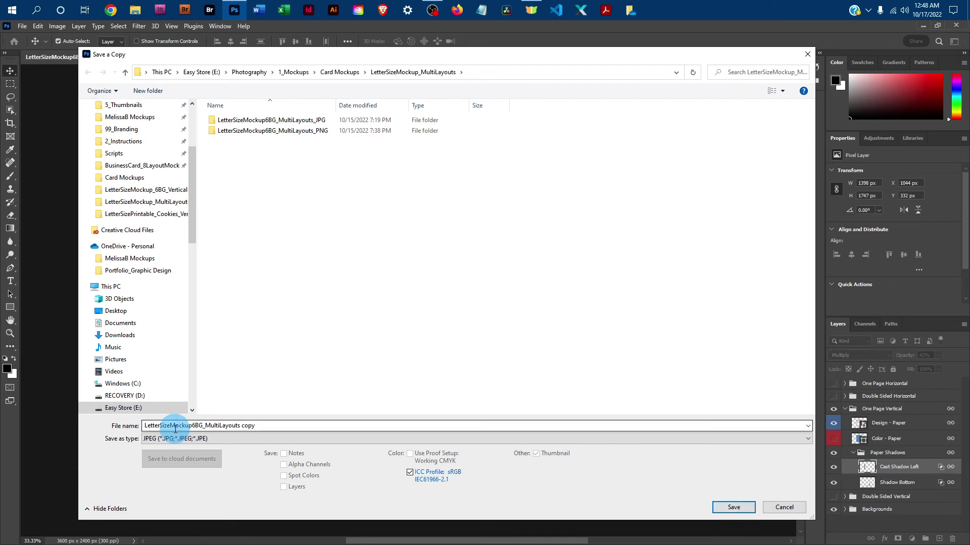
click(211, 426)
click(255, 426)
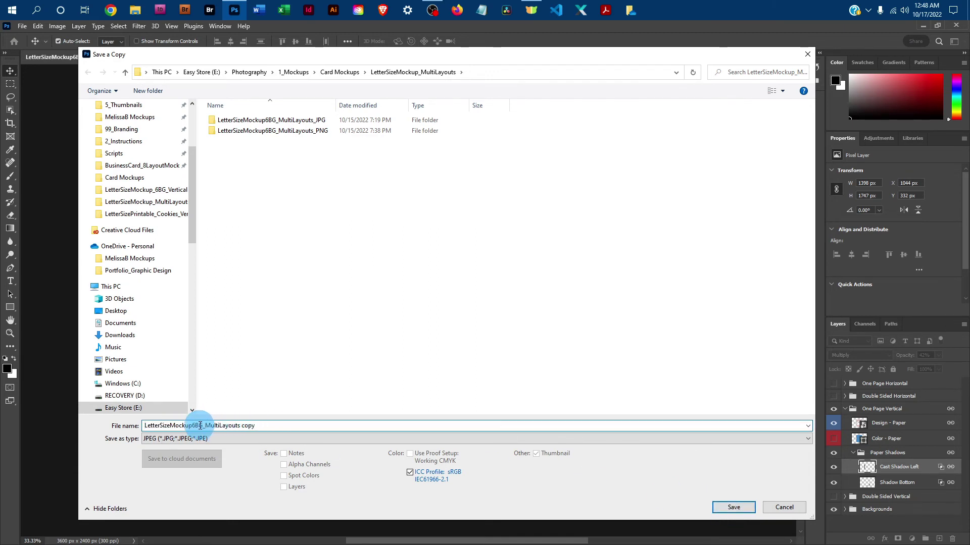
click(734, 506)
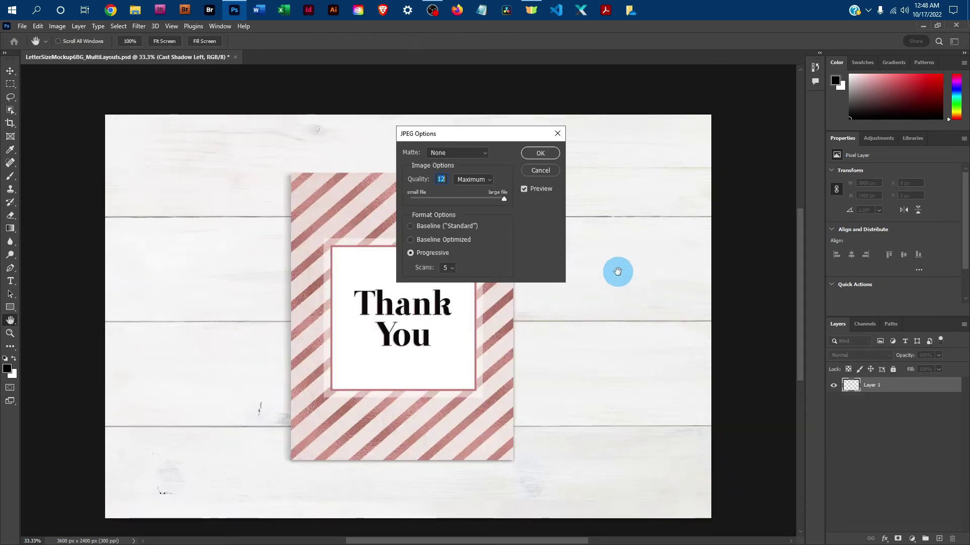
click(536, 154)
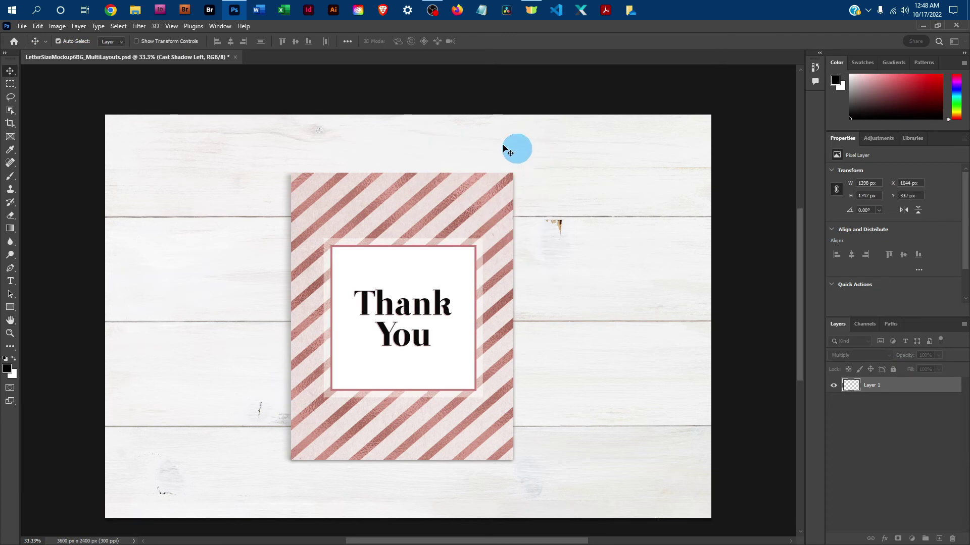
Examine the file type options that Save As offers for storing the mockup on the computer, and leave without saving
click(26, 25)
click(32, 148)
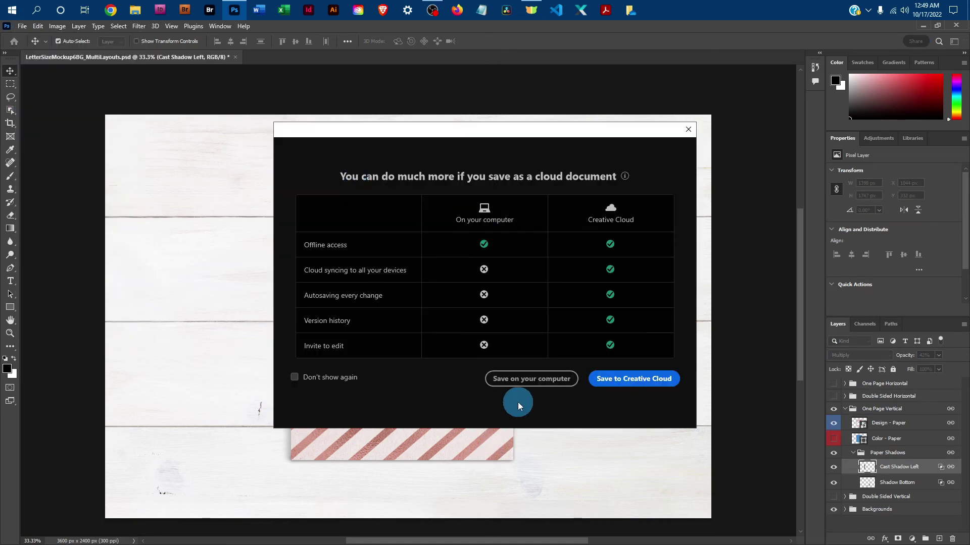
click(528, 378)
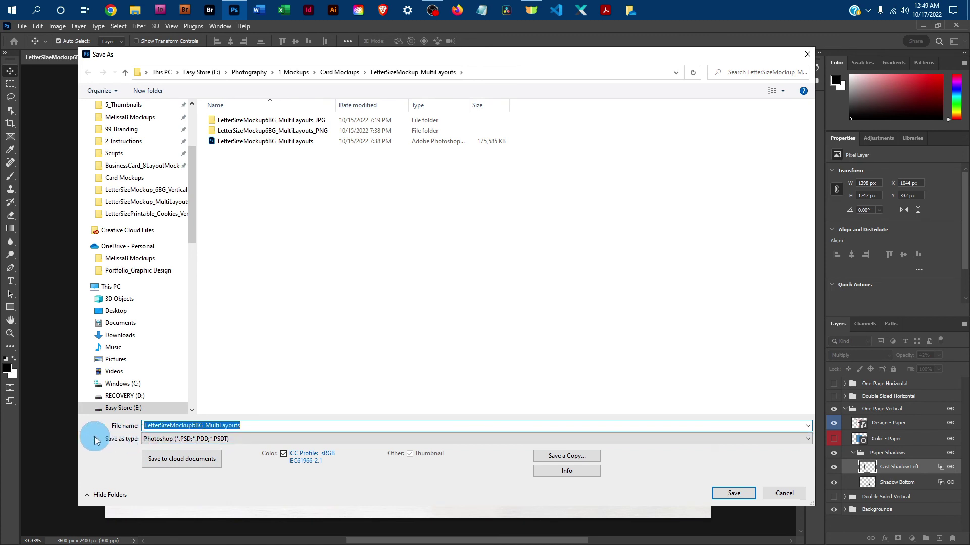
click(170, 439)
click(166, 450)
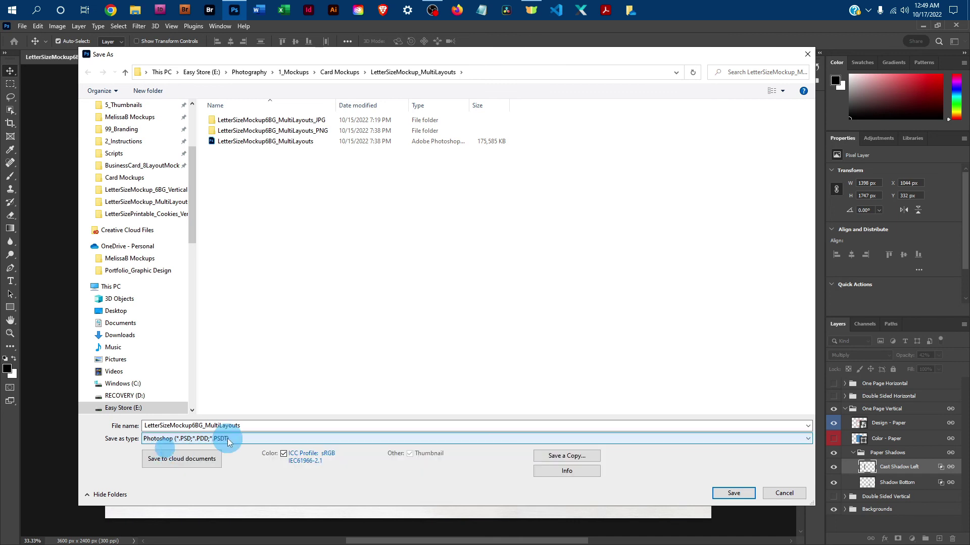
click(793, 494)
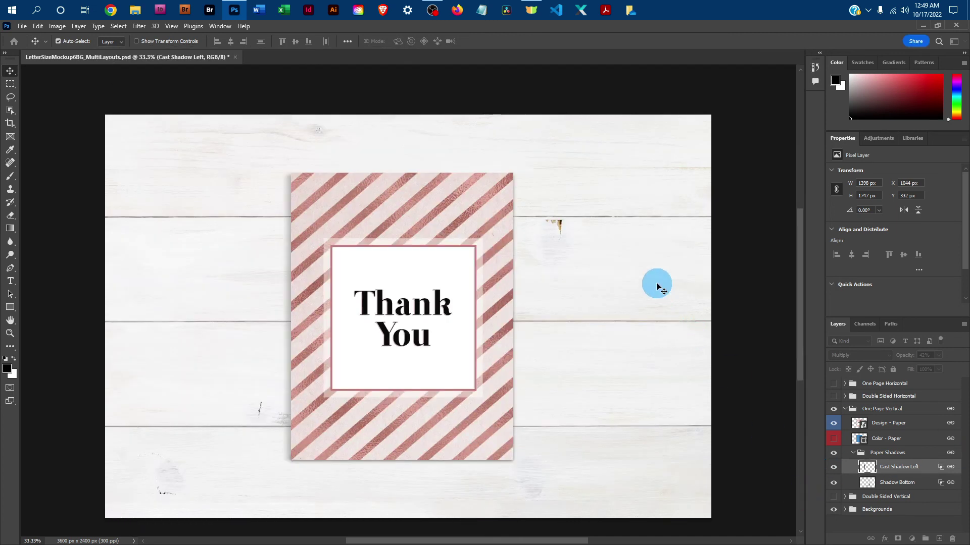